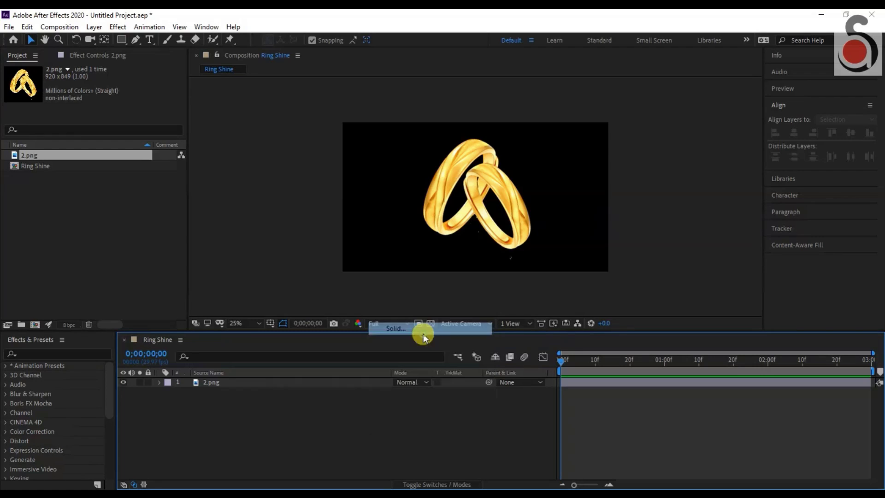
Step: Create a 1920 × 1080 px solid named BG and place it below the 2.png layer
{"action": "type", "text": "BG"}
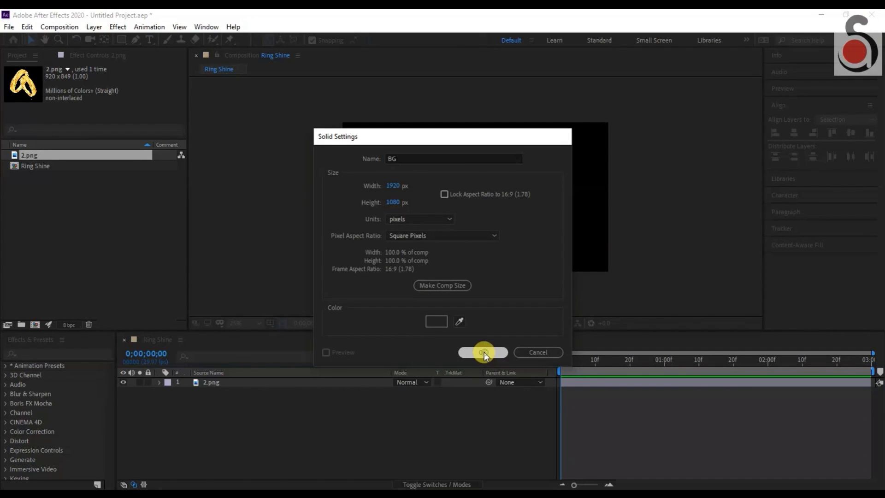
{"action": "left_click", "coordinate": [483, 352]}
{"action": "left_click_drag", "start_coordinate": [253, 380], "coordinate": [253, 399]}
Step: Find the Gradient Ramp effect by searching for "ramp" and apply it to the BG layer
{"action": "left_click", "coordinate": [69, 353]}
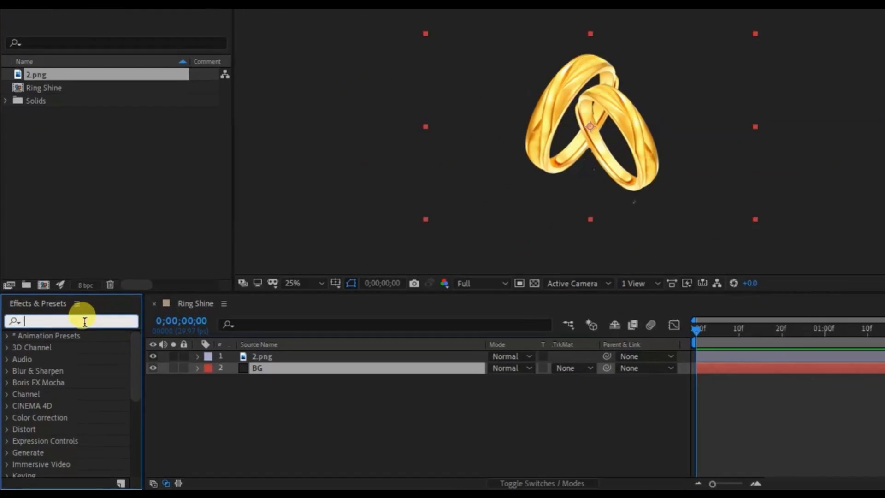
{"action": "type", "text": "ramp"}
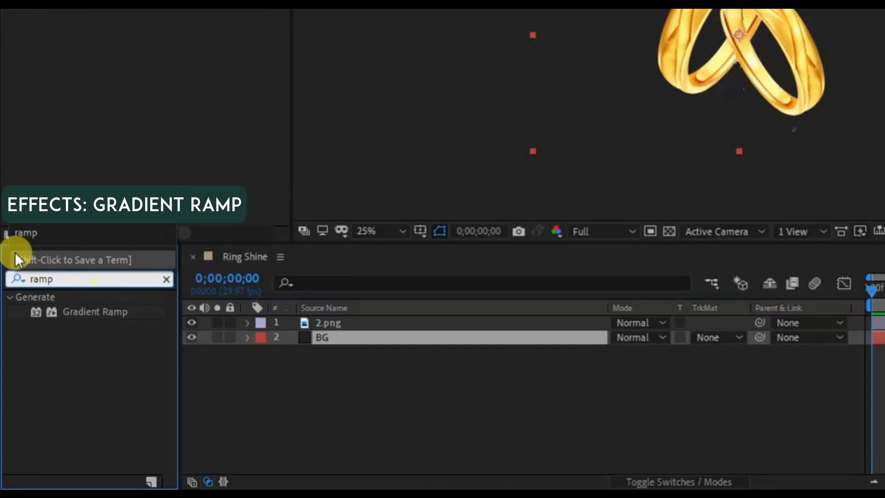
{"action": "double_click", "coordinate": [83, 312]}
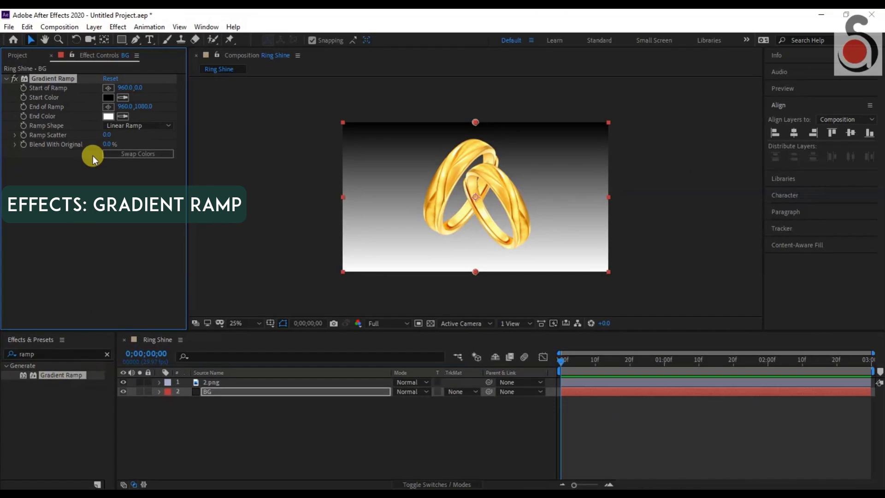
Step: Set the gradient's Ramp Shape to Radial Ramp and swap its start and end colors
{"action": "left_click", "coordinate": [117, 123]}
{"action": "left_click", "coordinate": [121, 152]}
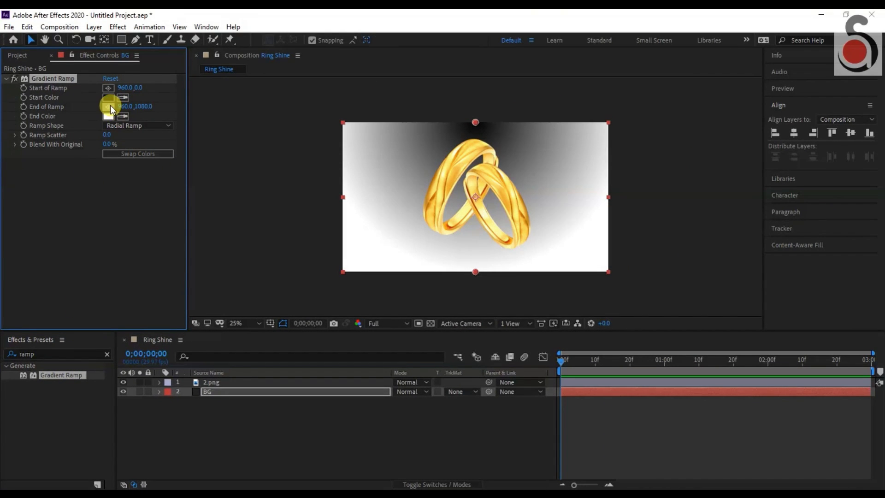
{"action": "left_click", "coordinate": [124, 154]}
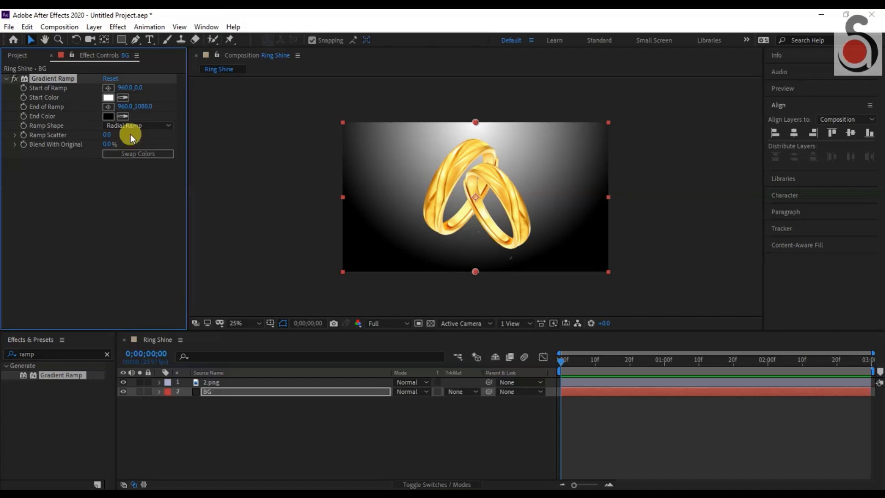
Step: Set the Gradient Ramp's Start Color to dark green 467711
{"action": "left_click", "coordinate": [108, 98]}
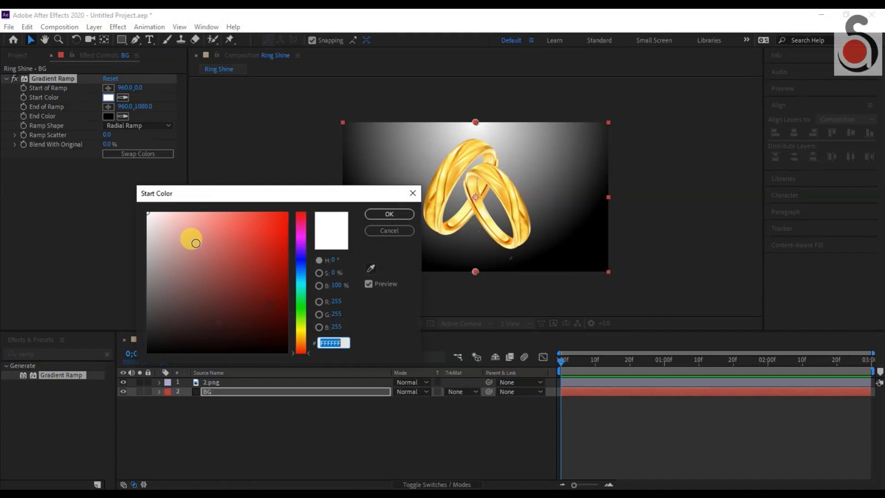
{"action": "left_click", "coordinate": [300, 318]}
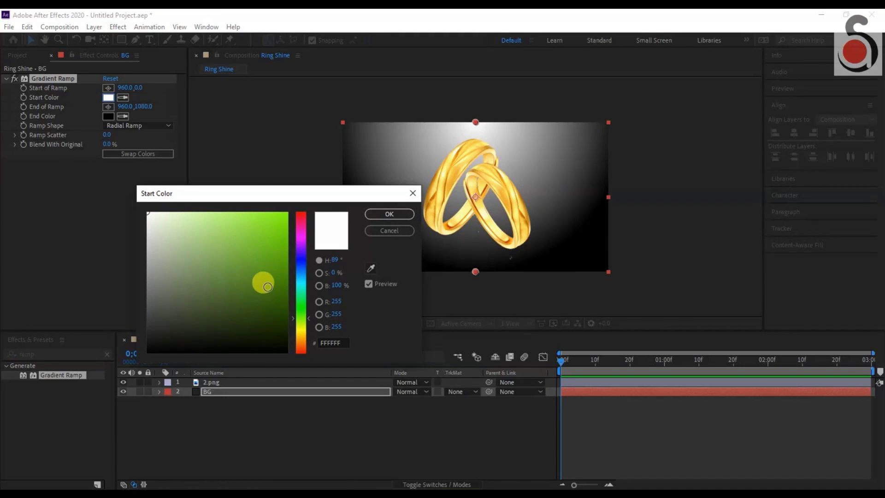
{"action": "left_click", "coordinate": [268, 287]}
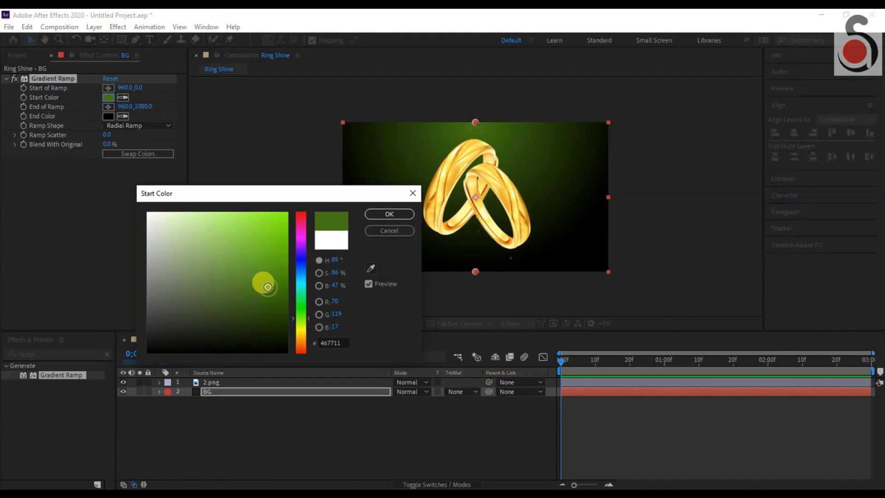
{"action": "left_click", "coordinate": [387, 213]}
Step: Move the Start of Ramp to about 956, 528 behind the rings and the End of Ramp to about 1088, 1912 below the frame
{"action": "left_click_drag", "start_coordinate": [475, 124], "coordinate": [476, 194]}
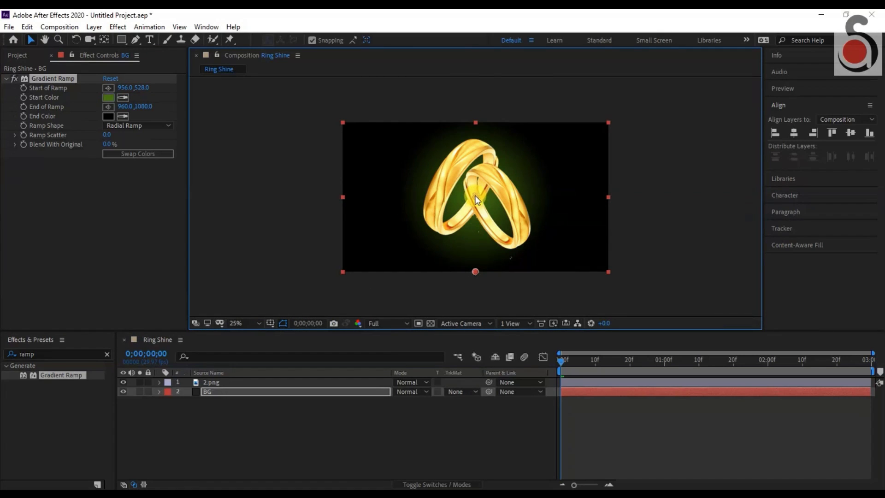
{"action": "left_click_drag", "start_coordinate": [476, 270], "coordinate": [493, 385]}
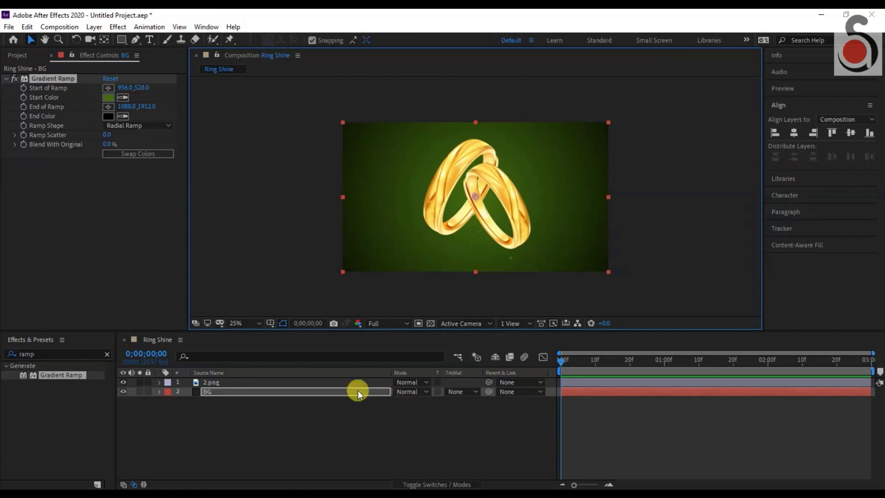
{"action": "left_click", "coordinate": [331, 389]}
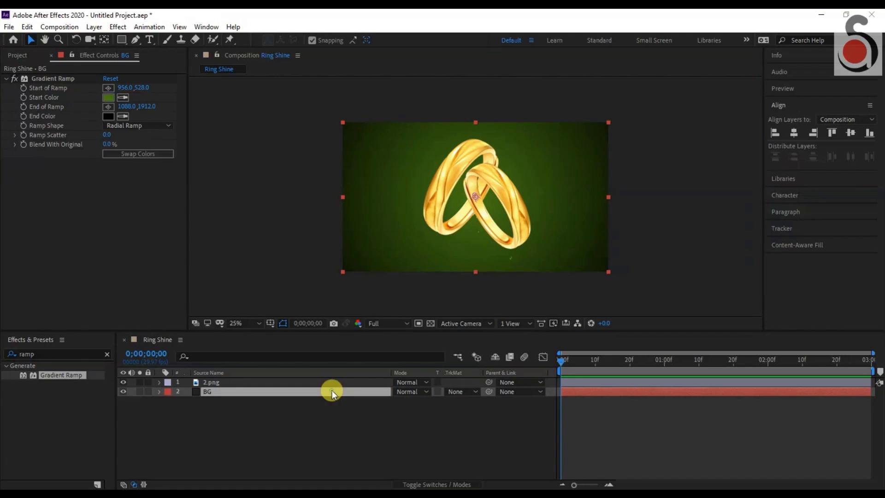
Step: Duplicate the 2.png layer and hide the lower copy and the BG layer
{"action": "left_click", "coordinate": [225, 381]}
{"action": "key", "text": "ctrl+d"}
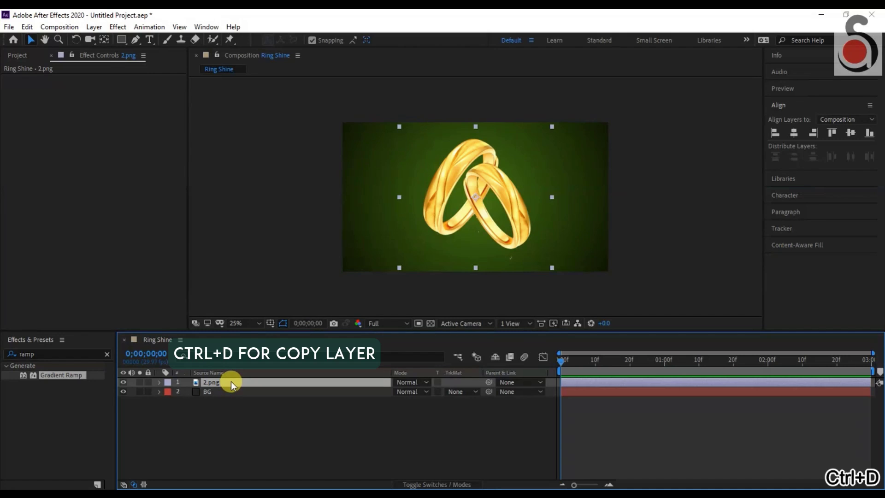
{"action": "left_click", "coordinate": [121, 391]}
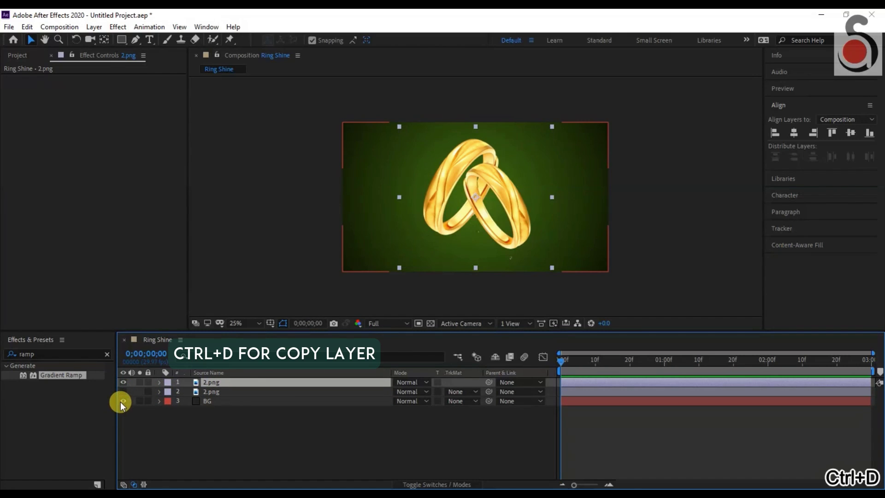
{"action": "left_click", "coordinate": [122, 401]}
Step: Apply the Hue/Saturation effect to the top 2.png layer and lower Master Saturation until the rings are grayscale
{"action": "left_click", "coordinate": [52, 353]}
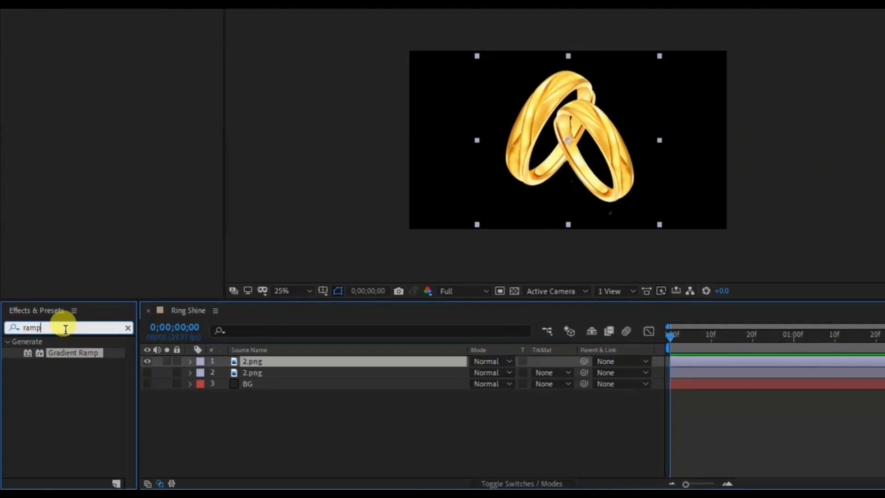
{"action": "key", "text": "BackSpace"}
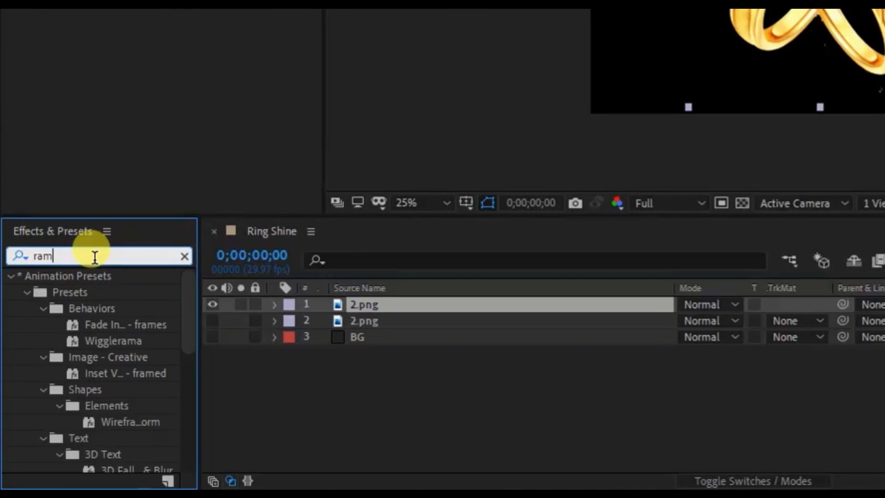
{"action": "key", "text": "BackSpace"}
{"action": "key", "text": "BackSpace"}
{"action": "key", "text": "BackSpace"}
{"action": "type", "text": "hue"}
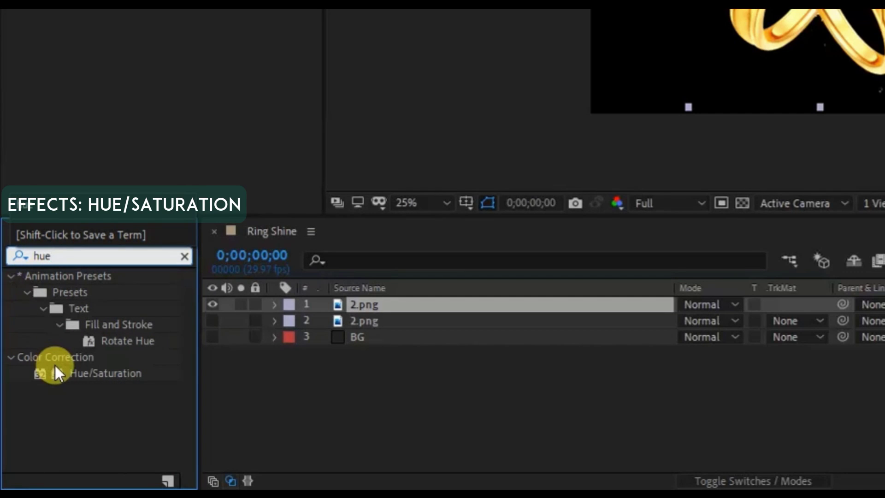
{"action": "left_click", "coordinate": [68, 372]}
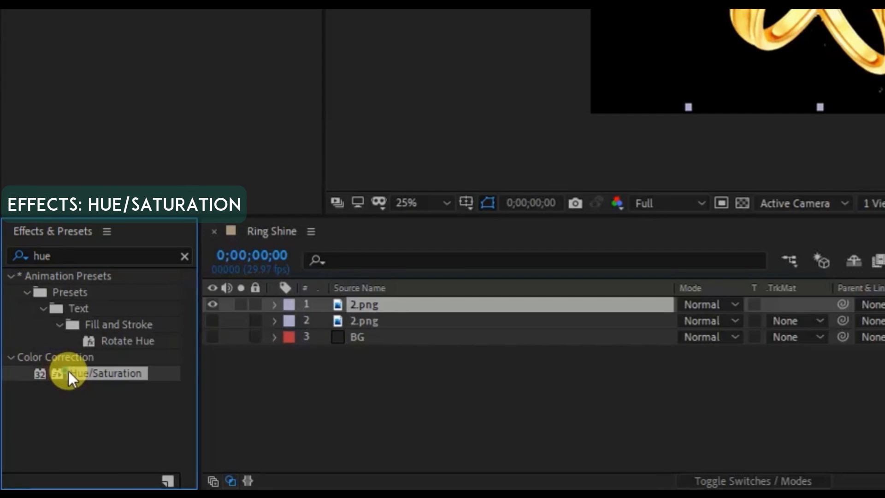
{"action": "double_click", "coordinate": [109, 374]}
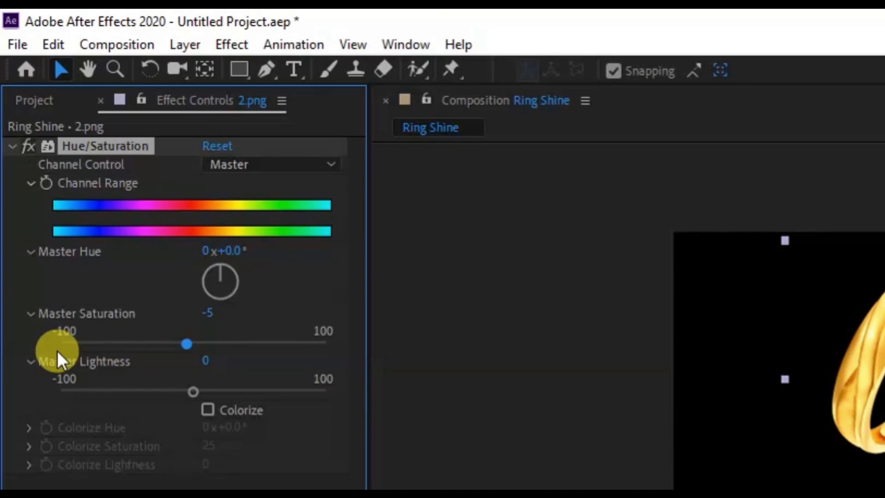
{"action": "left_click", "coordinate": [57, 350]}
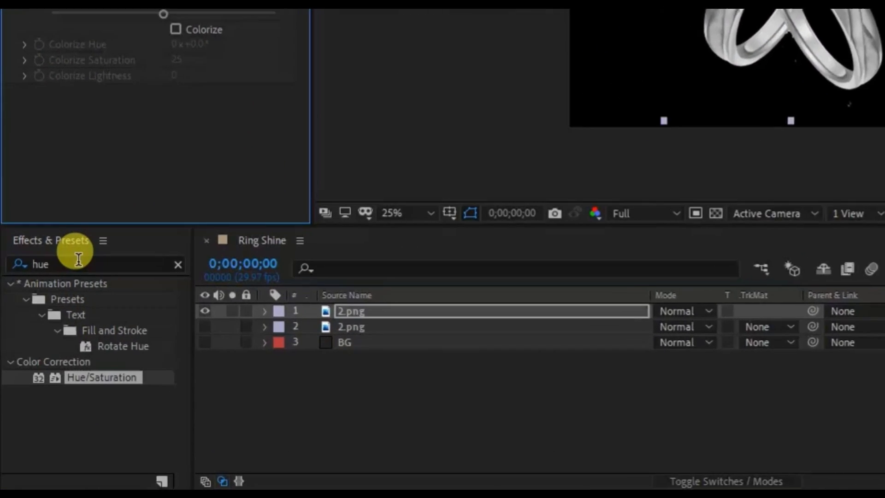
Step: Find the Curves effect by searching for "curve" and apply it to the top 2.png layer
{"action": "double_click", "coordinate": [26, 349]}
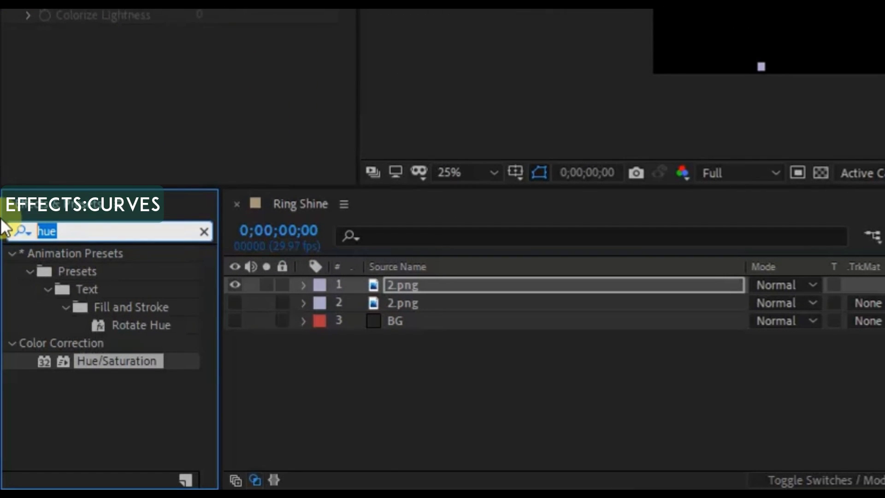
{"action": "key", "text": "BackSpace"}
{"action": "type", "text": "c"}
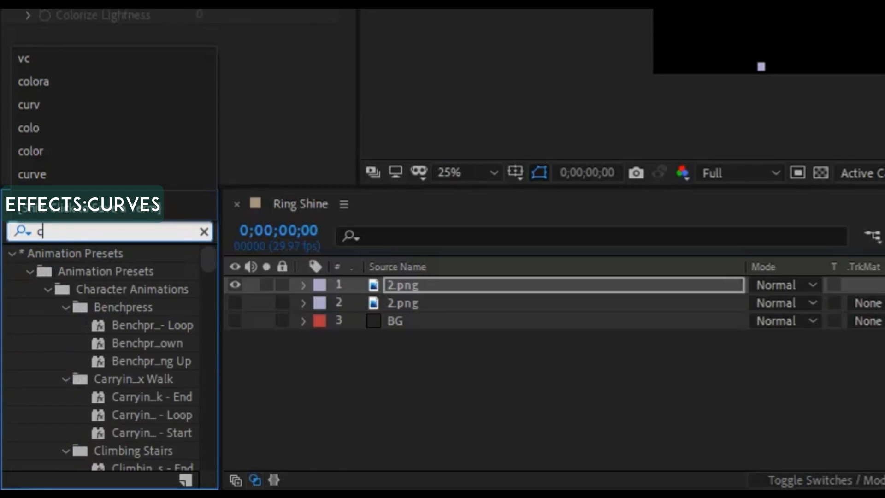
{"action": "type", "text": "urve"}
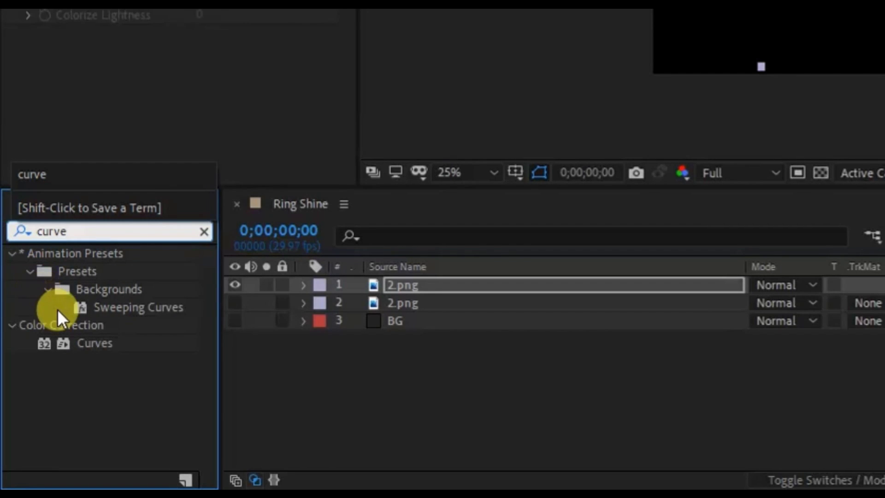
{"action": "double_click", "coordinate": [85, 344]}
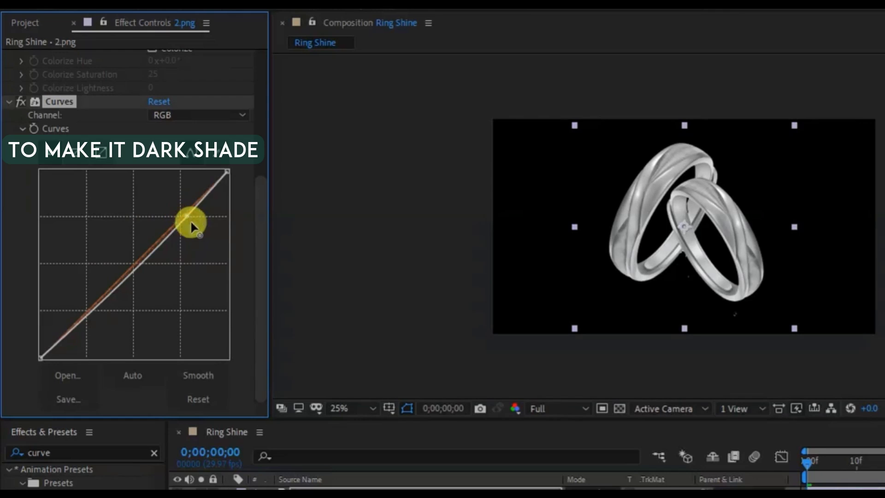
Step: Pull the RGB curve down strongly with two points to darken all but the rings' highlights, and collapse the Curves effect
{"action": "left_click_drag", "start_coordinate": [190, 220], "coordinate": [208, 223]}
{"action": "left_click_drag", "start_coordinate": [148, 334], "coordinate": [179, 311]}
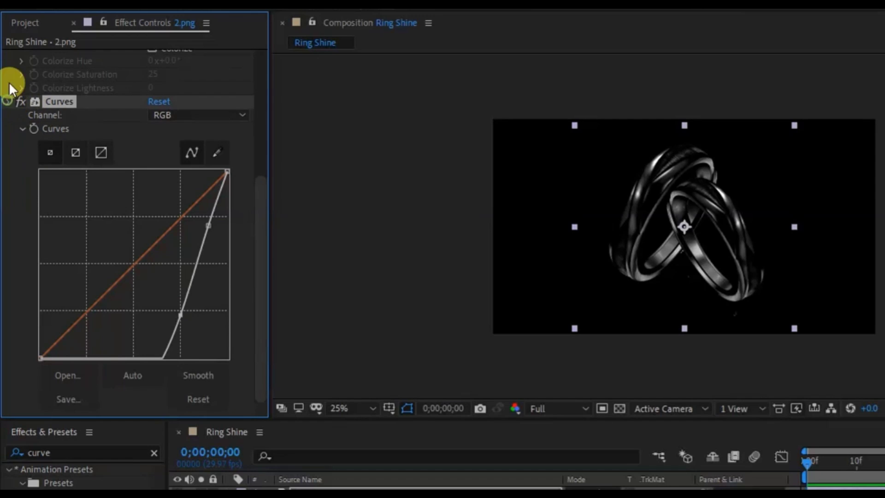
{"action": "left_click", "coordinate": [7, 101]}
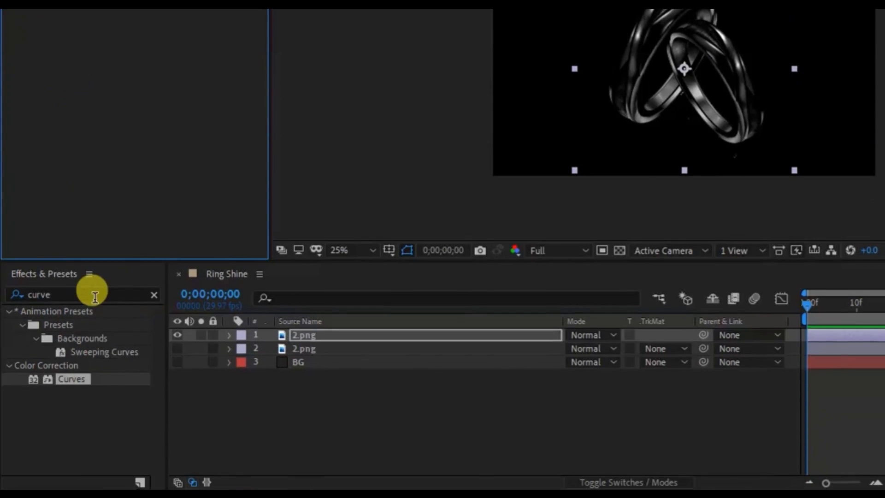
Step: Find the Colorama effect by searching for "colora" and apply it to the top 2.png layer
{"action": "left_click", "coordinate": [87, 451]}
{"action": "left_click", "coordinate": [8, 290]}
{"action": "type", "text": "co"}
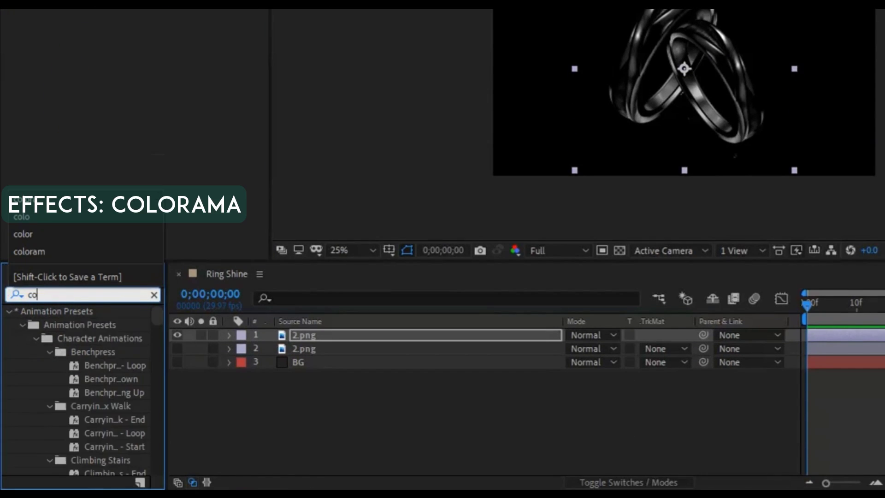
{"action": "type", "text": "lora"}
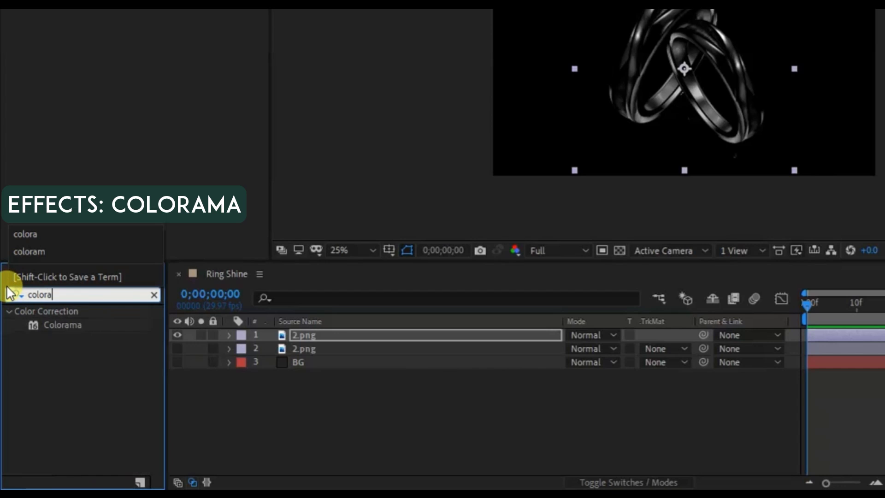
{"action": "double_click", "coordinate": [51, 323]}
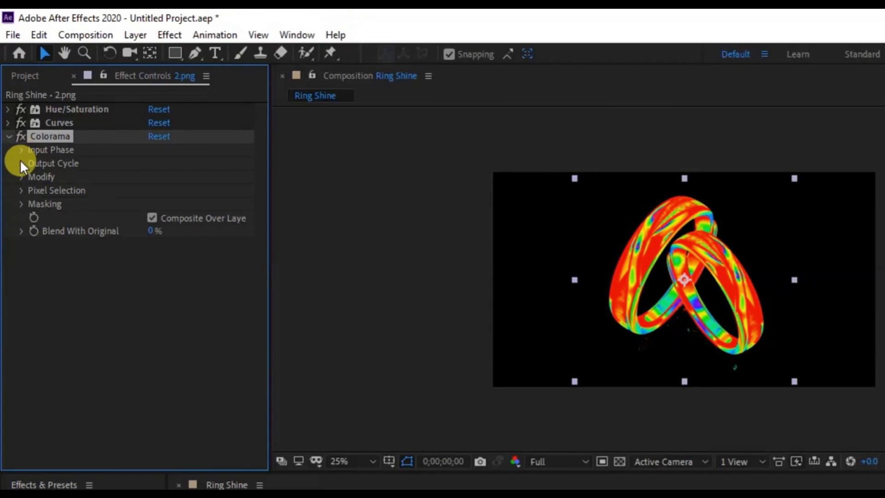
Step: Set Colorama's Output Cycle preset palette to Negative
{"action": "left_click", "coordinate": [19, 163]}
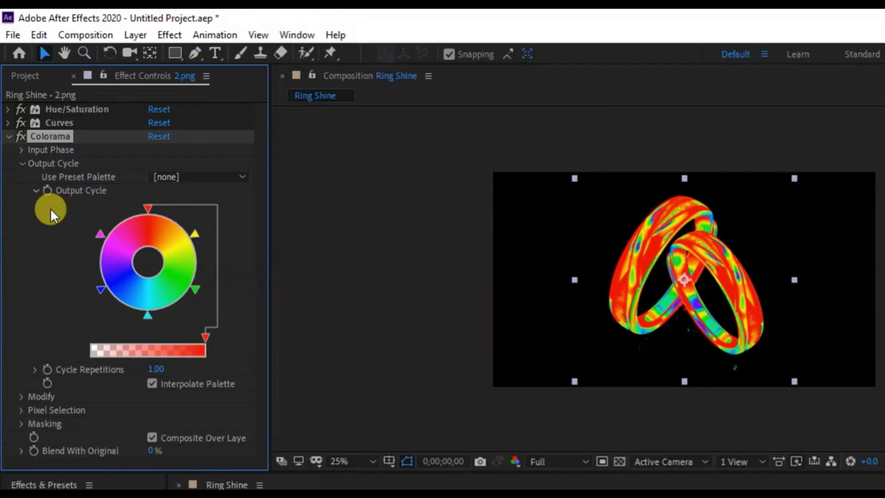
{"action": "left_click", "coordinate": [179, 183]}
{"action": "left_click", "coordinate": [263, 165]}
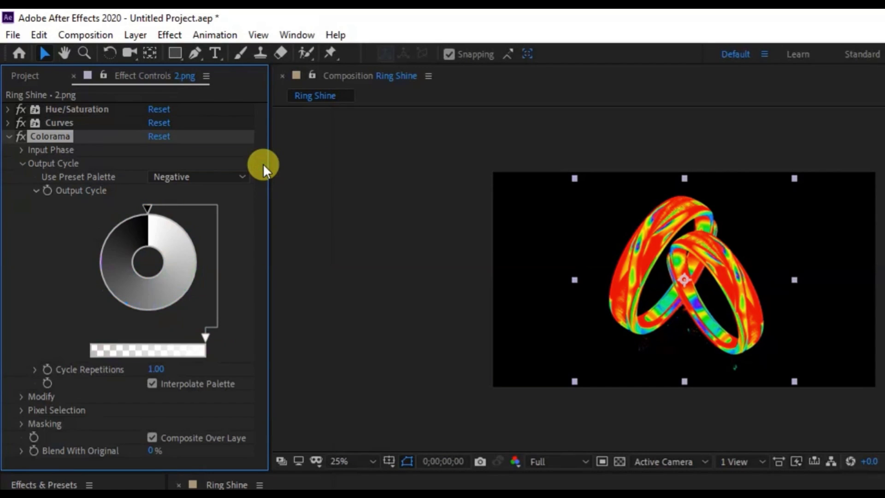
Step: Rearrange the Output Cycle markers into a black wheel with a narrow white band between two black markers near the top
{"action": "left_click_drag", "start_coordinate": [145, 205], "coordinate": [107, 235]}
{"action": "mouse_move", "coordinate": [141, 212]}
{"action": "left_mouse_down"}
{"action": "mouse_move", "coordinate": [161, 209]}
{"action": "mouse_move", "coordinate": [144, 211]}
{"action": "mouse_move", "coordinate": [166, 221]}
{"action": "mouse_move", "coordinate": [127, 214]}
{"action": "mouse_move", "coordinate": [159, 212]}
{"action": "mouse_move", "coordinate": [118, 214]}
{"action": "mouse_move", "coordinate": [146, 209]}
{"action": "left_mouse_up"}
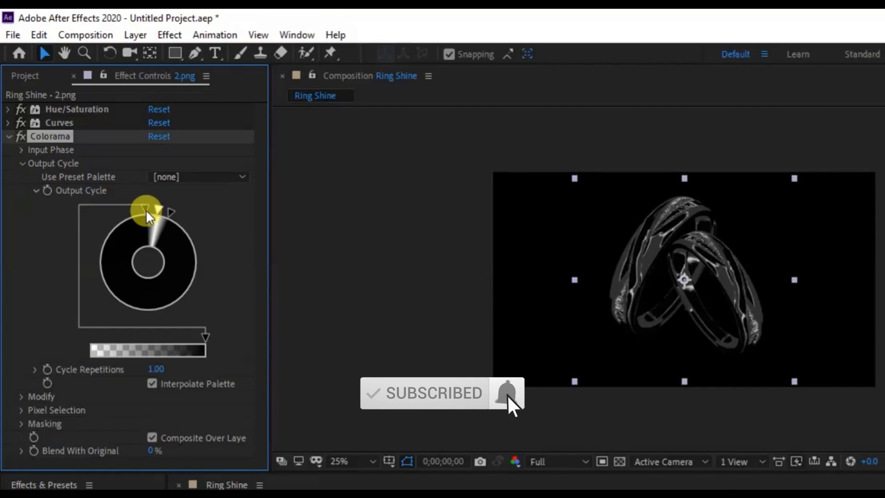
{"action": "left_click", "coordinate": [168, 210]}
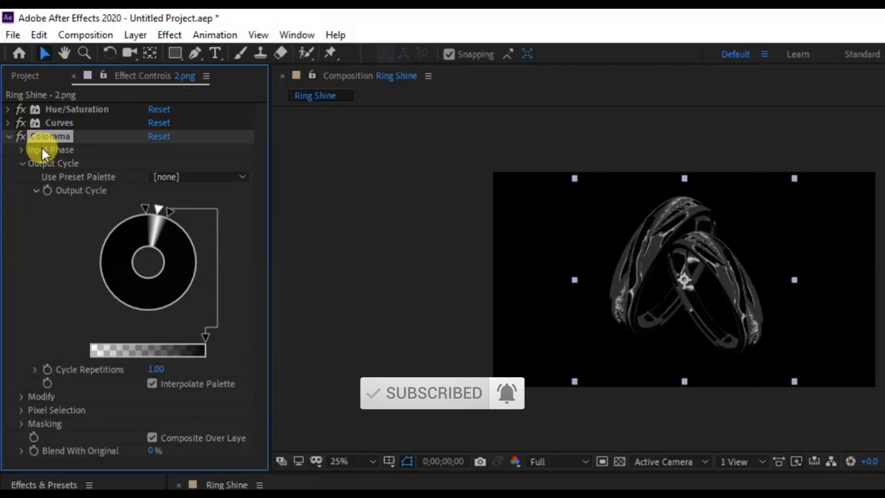
Step: Start keyframing Colorama's input Phase Shift at the first frame with a value of 0x+0.0°
{"action": "left_click", "coordinate": [22, 162]}
{"action": "left_click", "coordinate": [17, 149]}
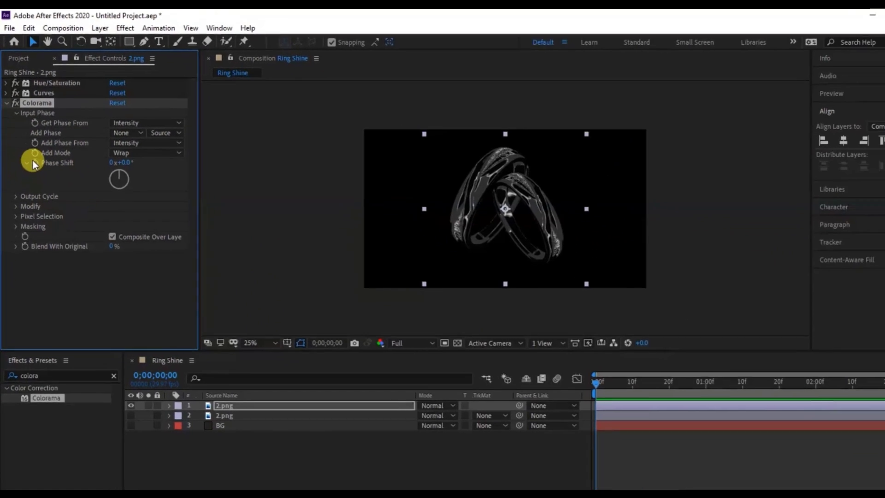
{"action": "left_click", "coordinate": [145, 210]}
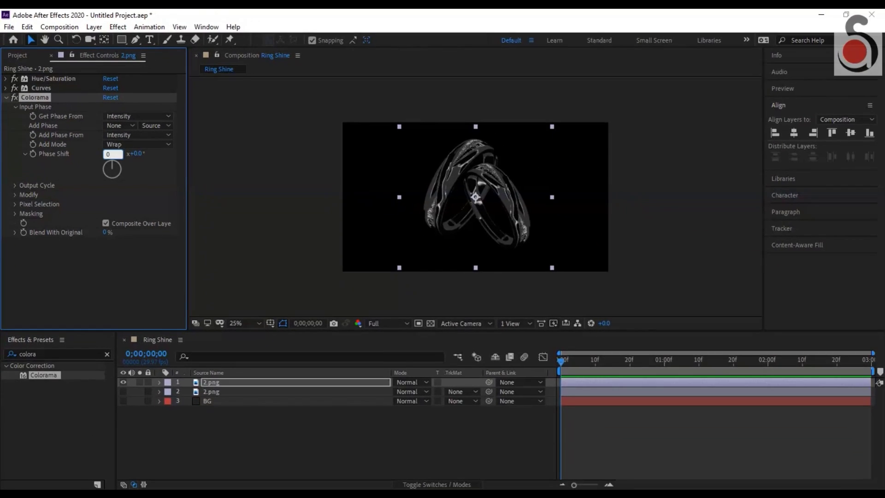
{"action": "left_click", "coordinate": [34, 154]}
Step: Set the Phase Shift to 1x+0.0° at 0;00;02;29 to keyframe one full revolution
{"action": "left_click_drag", "start_coordinate": [563, 361], "coordinate": [878, 371]}
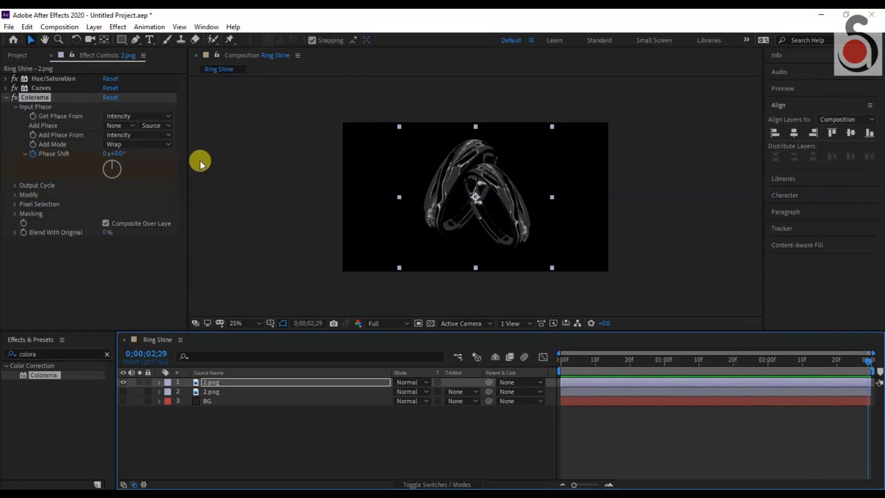
{"action": "left_click", "coordinate": [103, 154]}
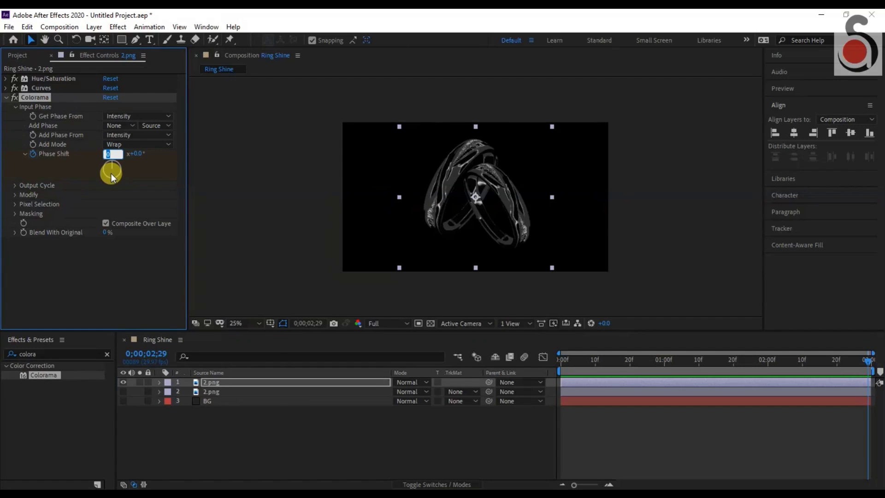
{"action": "type", "text": "1"}
{"action": "left_click", "coordinate": [112, 173]}
Step: Add a Phase Shift keyframe at 0;00;02;02 and move it to the first frame, replacing the keyframe there
{"action": "left_click_drag", "start_coordinate": [611, 357], "coordinate": [610, 379]}
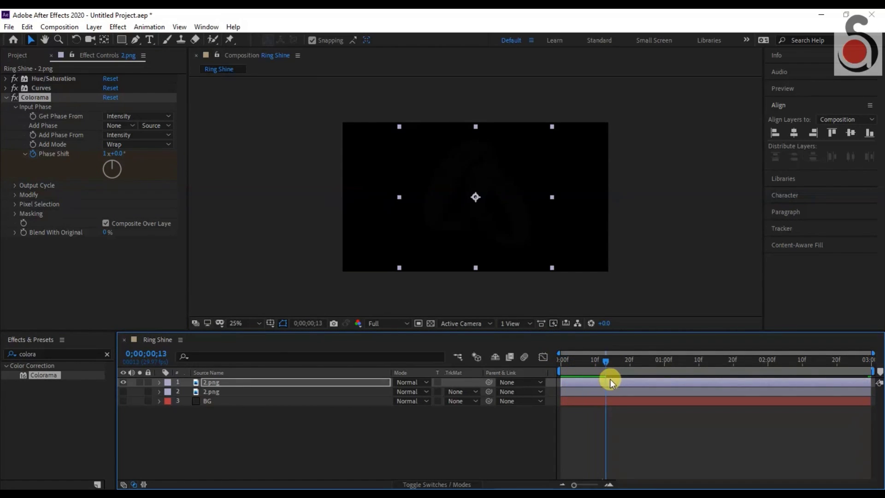
{"action": "left_click_drag", "start_coordinate": [675, 373], "coordinate": [775, 354]}
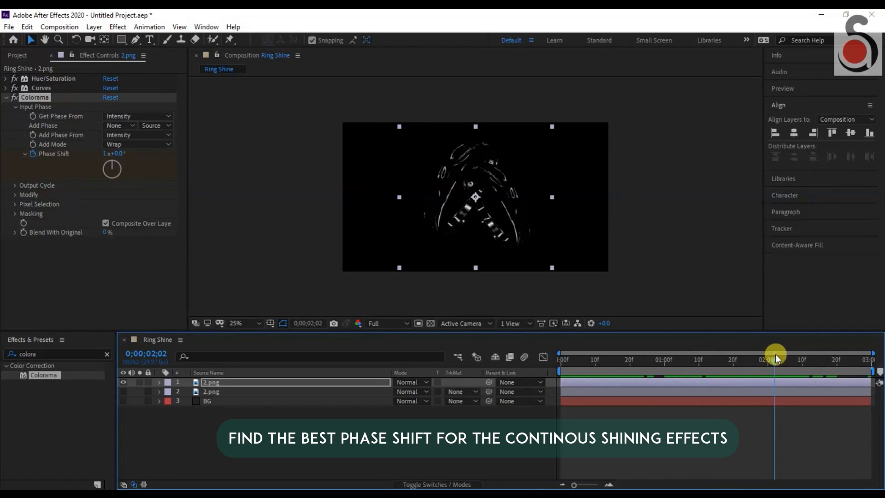
{"action": "left_click", "coordinate": [755, 377]}
{"action": "key", "text": "u"}
{"action": "left_click", "coordinate": [131, 400]}
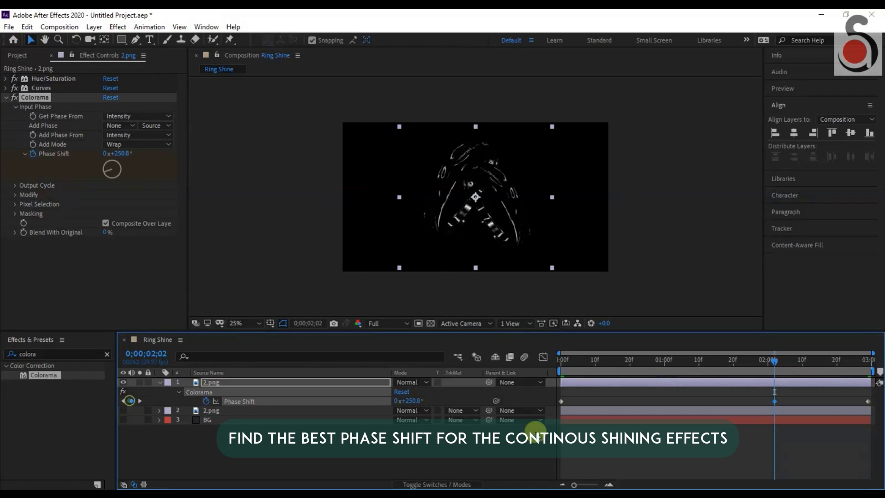
{"action": "left_click", "coordinate": [700, 400]}
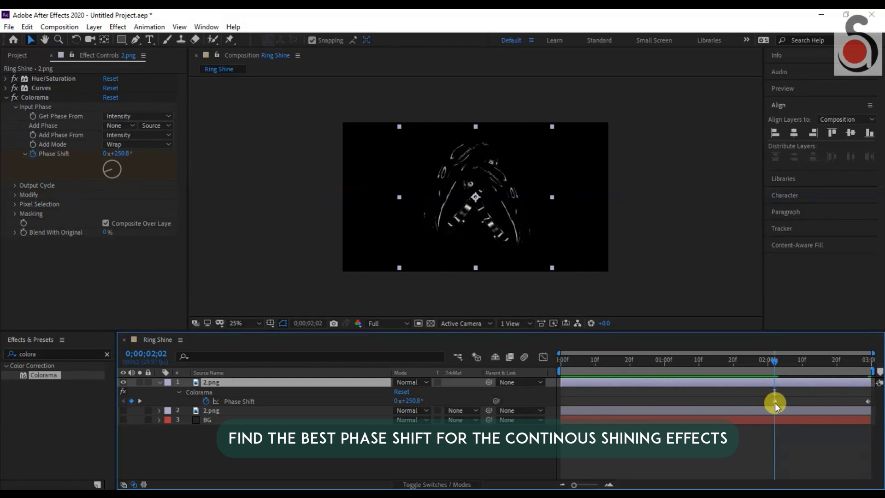
{"action": "left_click_drag", "start_coordinate": [775, 401], "coordinate": [562, 402]}
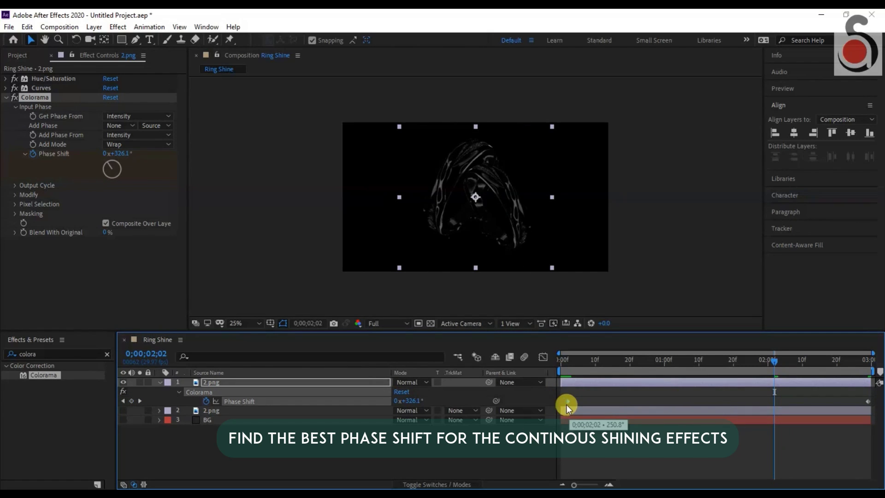
Step: Add a Phase Shift keyframe at 0;00;02;27 and move it to the end of the layer, leaving it as the only closing keyframe
{"action": "left_click", "coordinate": [575, 361]}
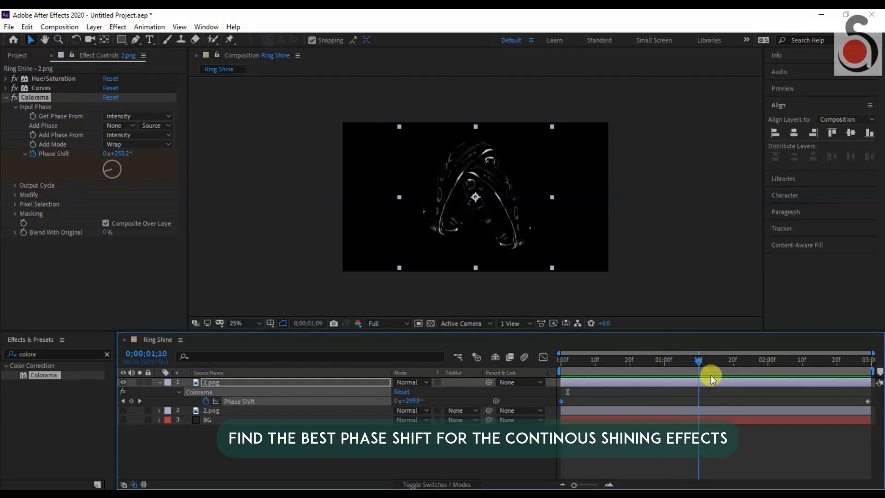
{"action": "left_click_drag", "start_coordinate": [712, 377], "coordinate": [863, 409]}
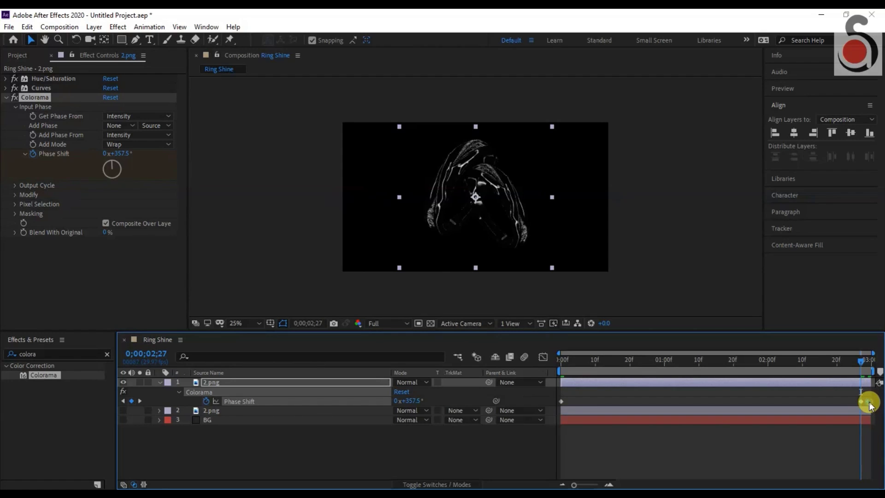
{"action": "mouse_move", "coordinate": [868, 402]}
{"action": "left_mouse_down"}
{"action": "mouse_move", "coordinate": [861, 401]}
{"action": "mouse_move", "coordinate": [871, 402]}
{"action": "left_mouse_up"}
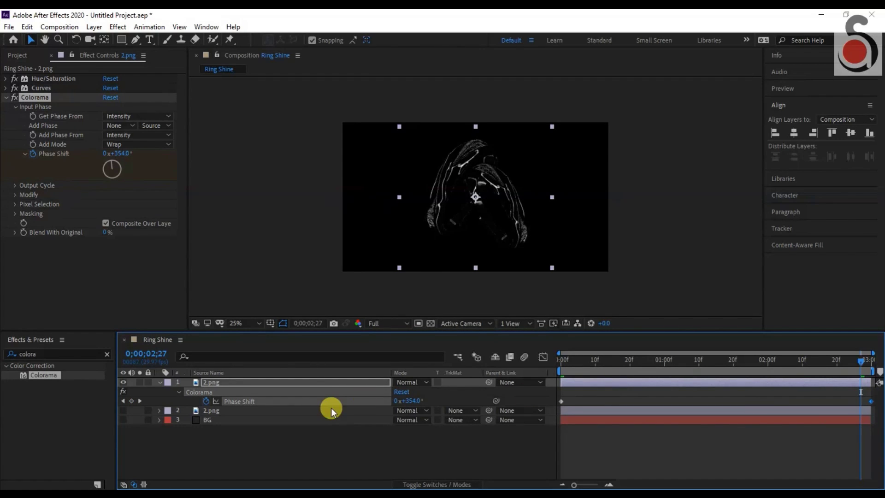
Step: Play back the Phase Shift animation from the first frame to check the moving highlights
{"action": "left_click_drag", "start_coordinate": [568, 366], "coordinate": [559, 365]}
{"action": "key", "text": "space"}
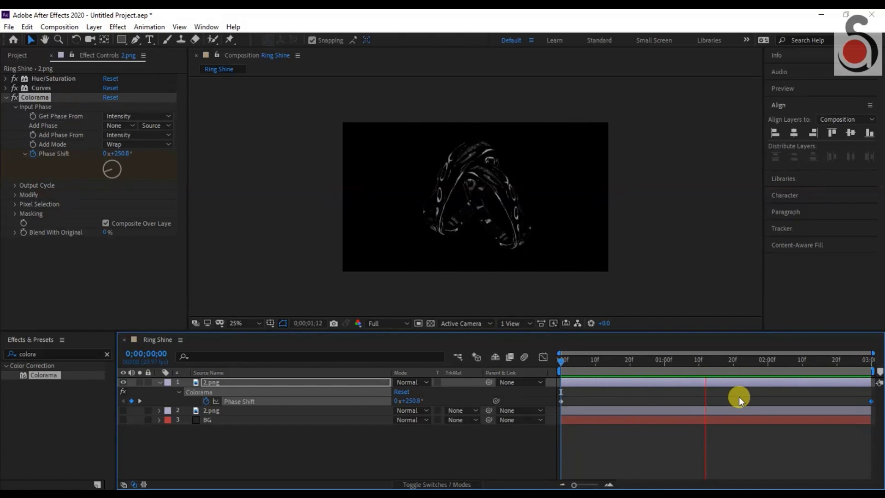
{"action": "key", "text": "space"}
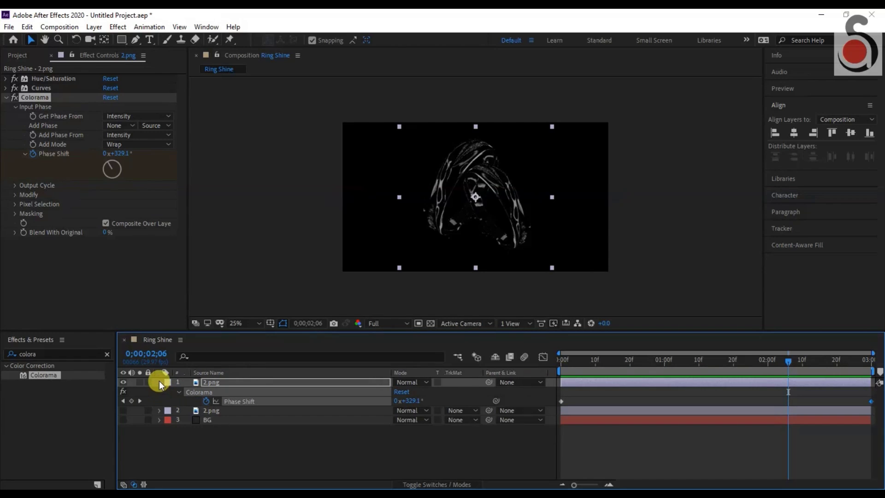
Step: Collapse the layer and Colorama properties, find VC Color Vibrance by searching for "vc", and apply it to the top 2.png layer
{"action": "left_click", "coordinate": [159, 381]}
{"action": "left_click", "coordinate": [215, 376]}
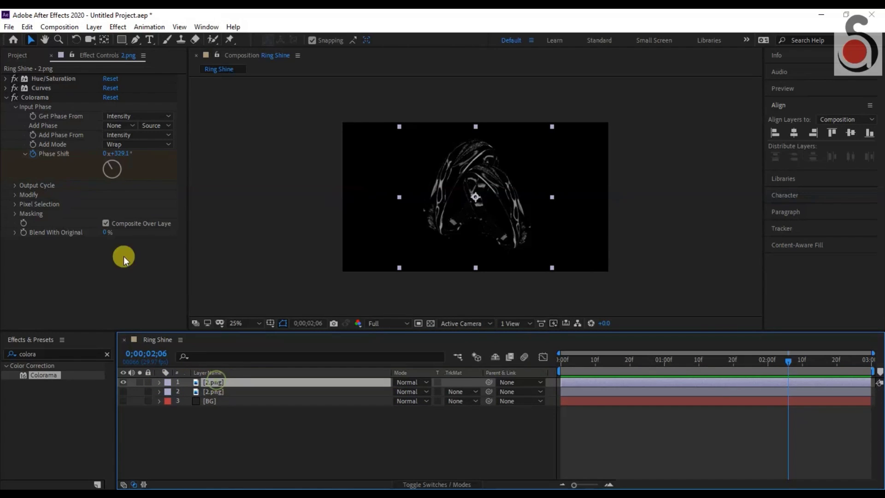
{"action": "left_click", "coordinate": [5, 98]}
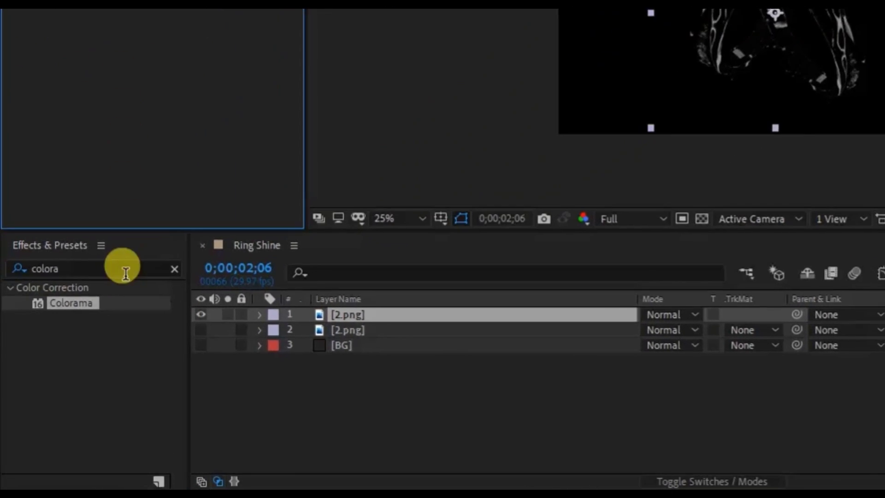
{"action": "left_click", "coordinate": [71, 353]}
{"action": "type", "text": "vc"}
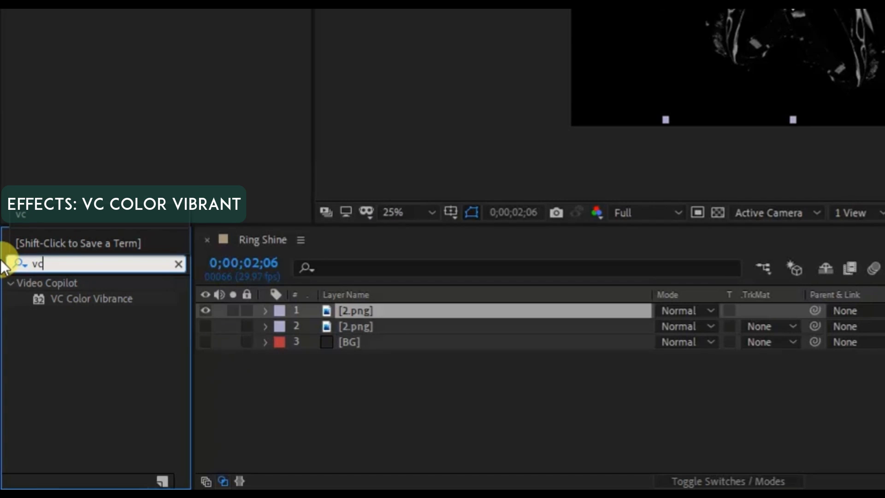
{"action": "double_click", "coordinate": [80, 297]}
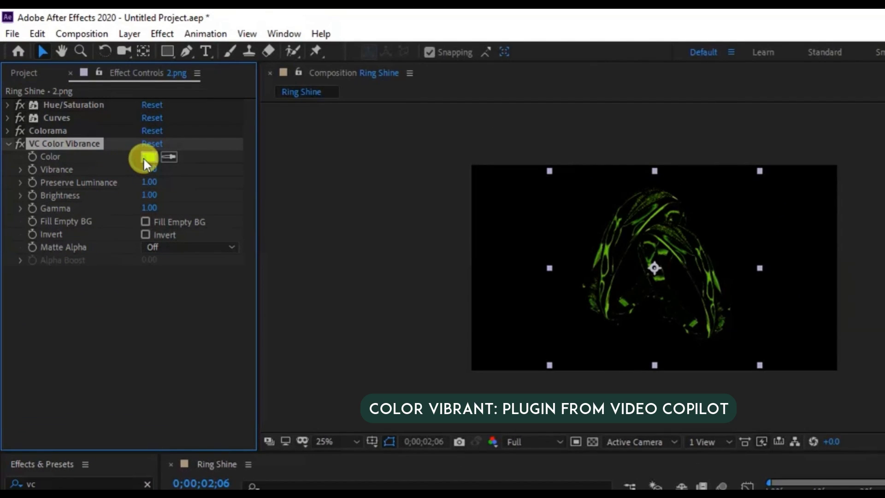
Step: Set the VC Color Vibrance colour to orange FFA800 and preview the coloured shine
{"action": "left_click", "coordinate": [147, 157]}
{"action": "left_click", "coordinate": [410, 460]}
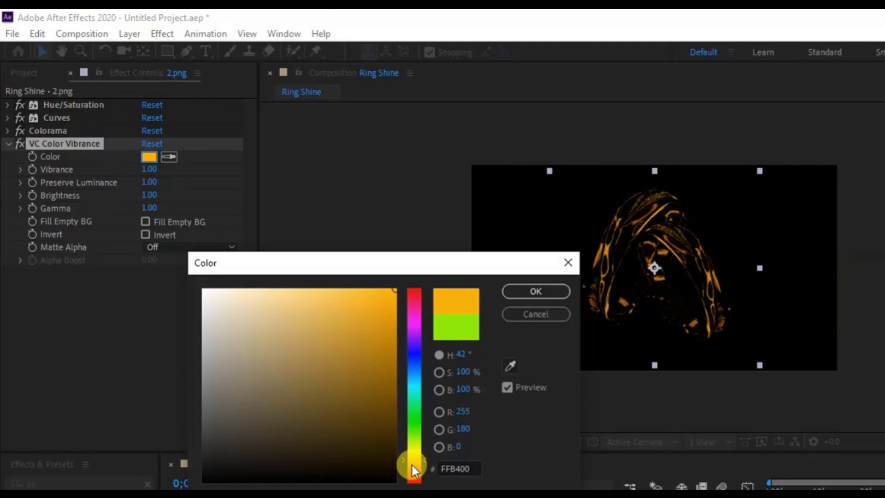
{"action": "mouse_move", "coordinate": [412, 465]}
{"action": "left_mouse_down"}
{"action": "mouse_move", "coordinate": [413, 455]}
{"action": "mouse_move", "coordinate": [410, 461]}
{"action": "left_mouse_up"}
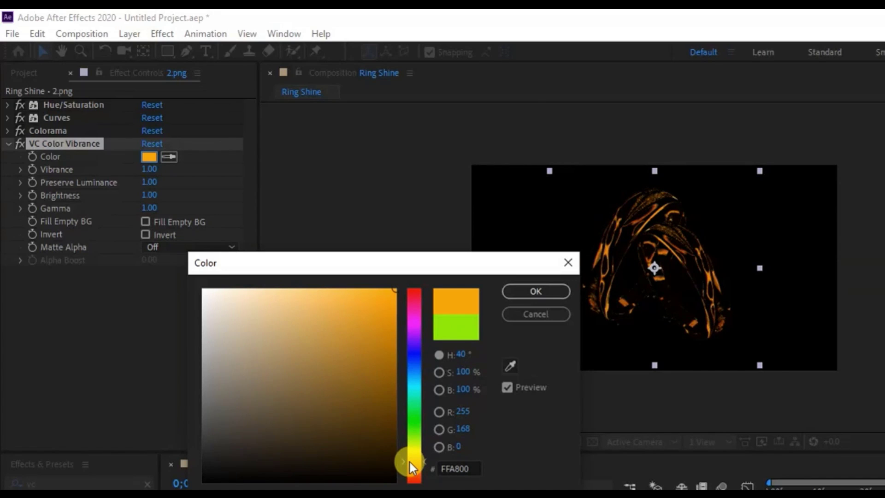
{"action": "left_click", "coordinate": [518, 293]}
{"action": "key", "text": "space"}
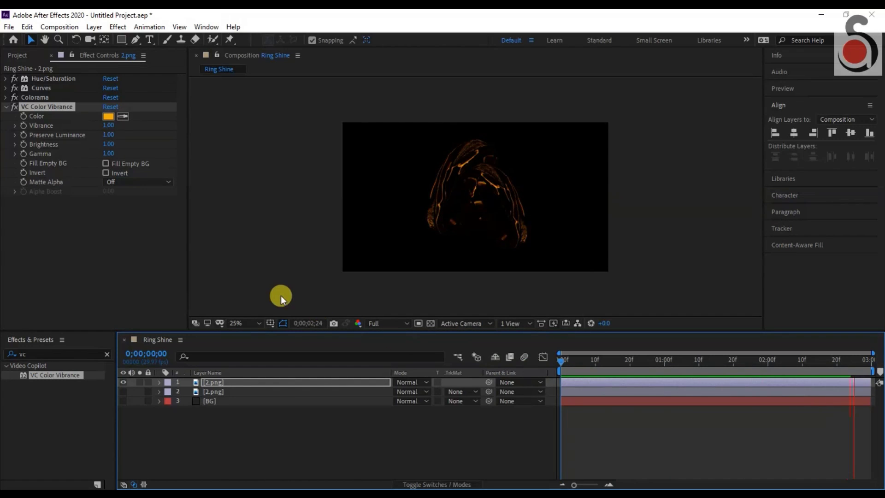
{"action": "key", "text": "space"}
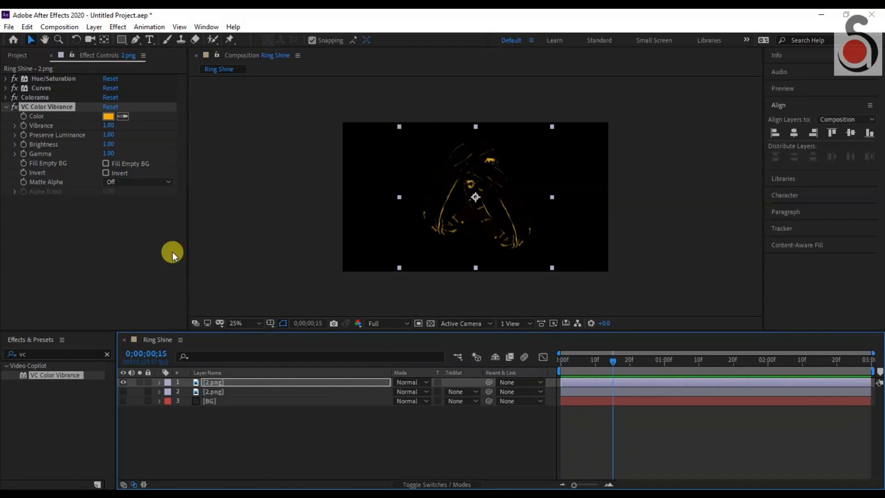
Step: Collapse VC Color Vibrance, find the Stylize Glow effect by searching for "glo", and apply it to the top 2.png layer
{"action": "left_click", "coordinate": [8, 111]}
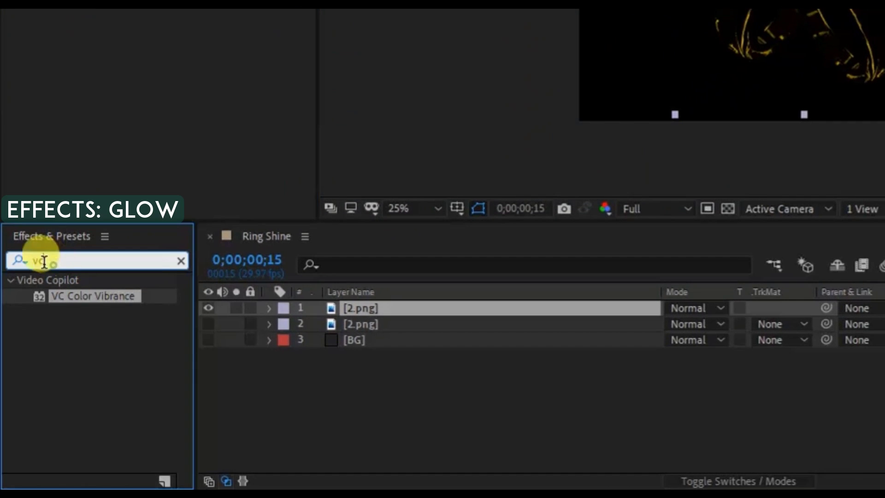
{"action": "left_click", "coordinate": [14, 353]}
{"action": "type", "text": "glo"}
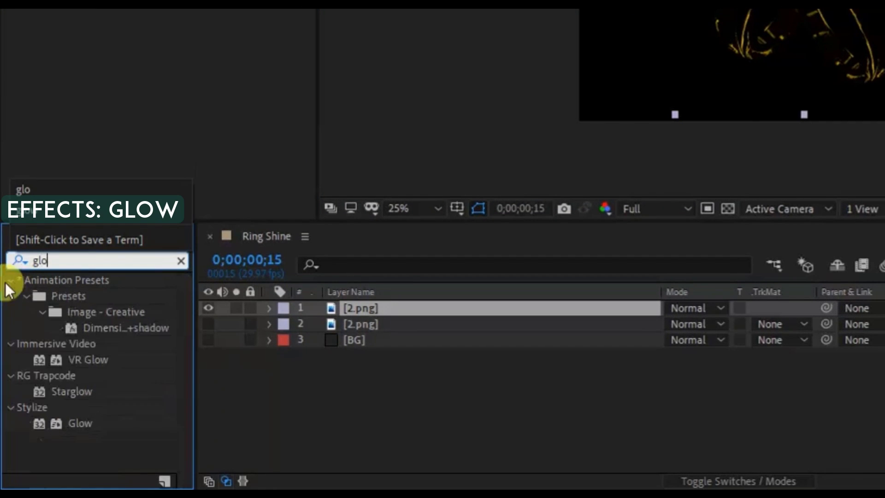
{"action": "double_click", "coordinate": [81, 419]}
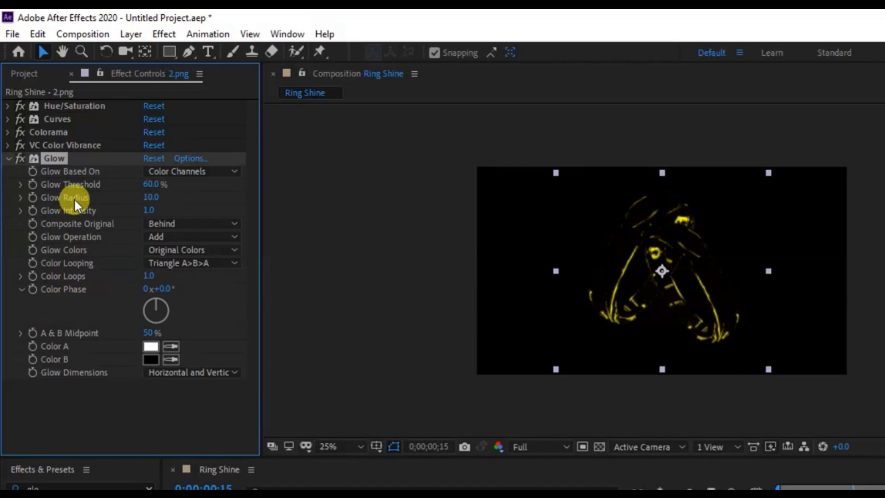
Step: Duplicate the Glow effect and set the copy's Glow Threshold to 0% and Glow Radius to 50
{"action": "key", "text": "ctrl+d"}
{"action": "scroll", "coordinate": [47, 176], "scroll_direction": "up", "scroll_amount": 3}
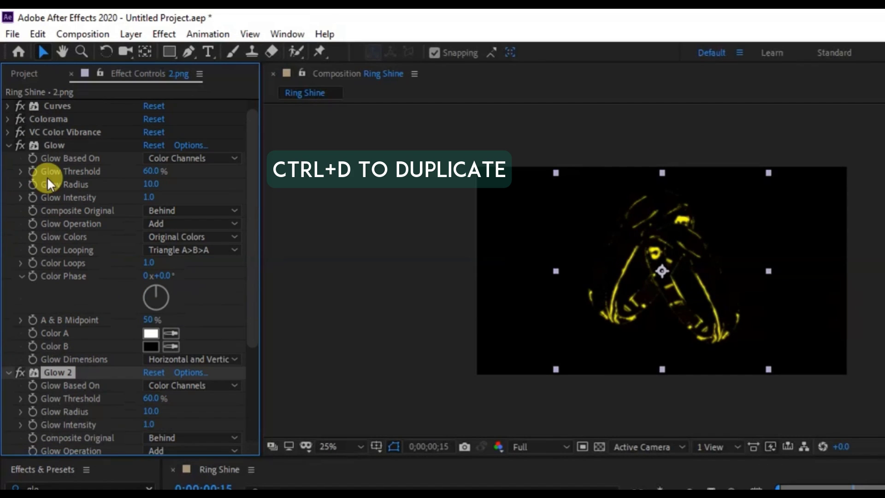
{"action": "left_click", "coordinate": [9, 146]}
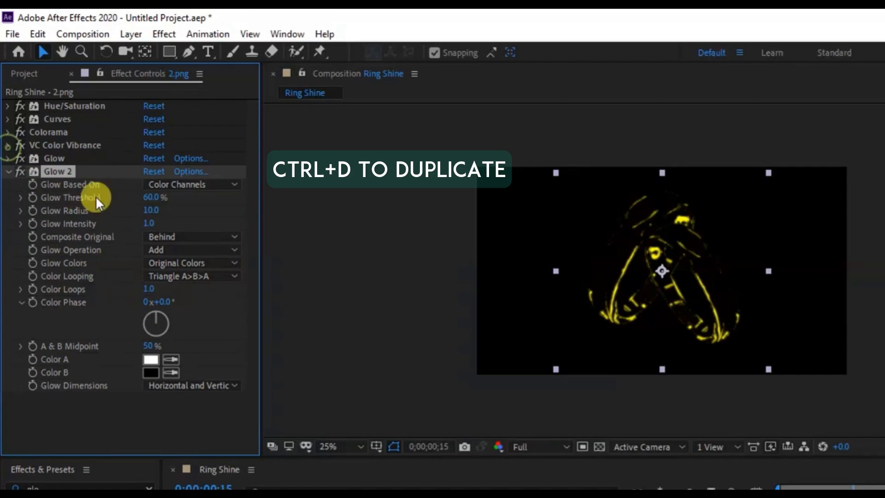
{"action": "left_click", "coordinate": [157, 198]}
{"action": "type", "text": "0"}
{"action": "key", "text": "Return"}
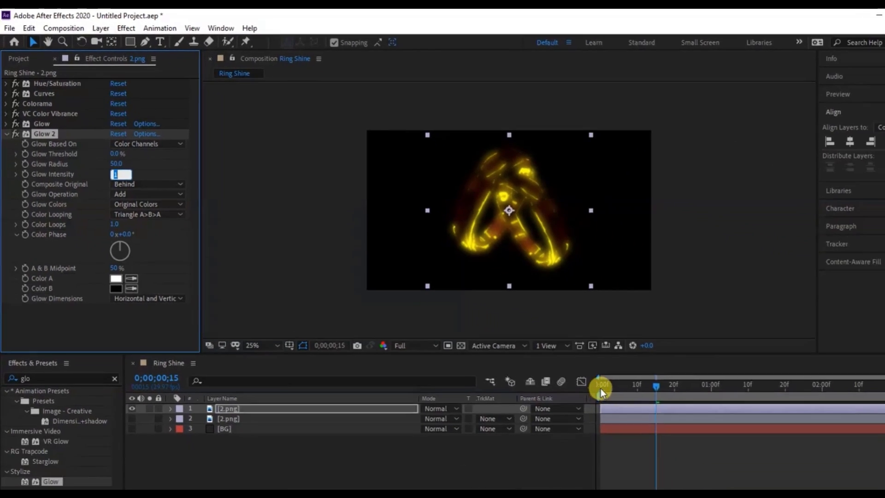
Step: Play back the glowing shine animation from the first frame
{"action": "left_click", "coordinate": [554, 363]}
{"action": "key", "text": "space"}
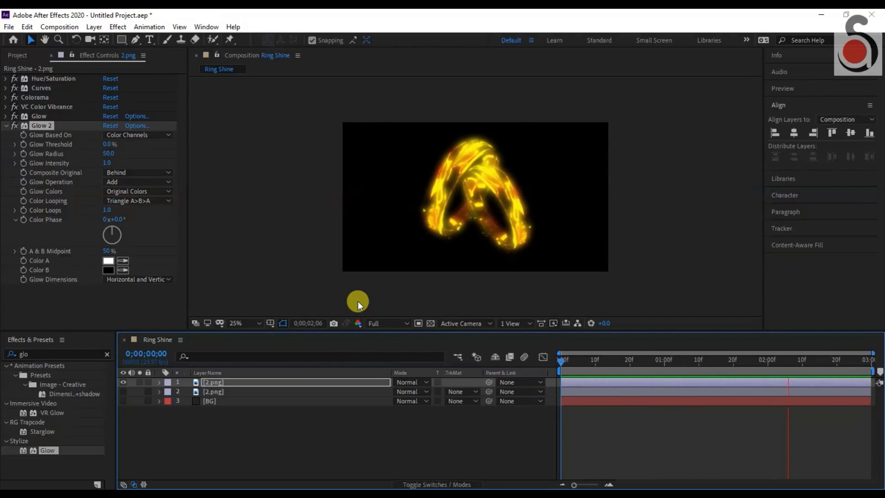
{"action": "key", "text": "space"}
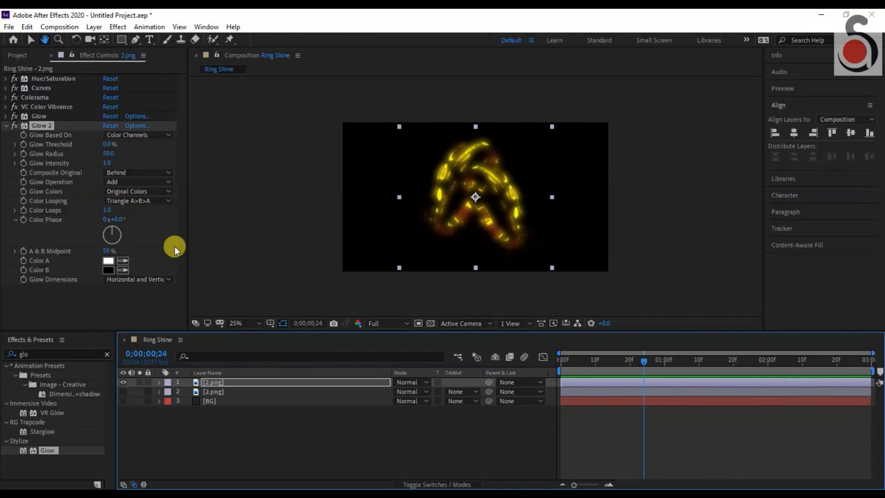
Step: Show the lower 2.png and BG layers, set the top 2.png layer's blending mode to Screen, and preview the result
{"action": "left_click", "coordinate": [123, 392]}
{"action": "left_click", "coordinate": [123, 401]}
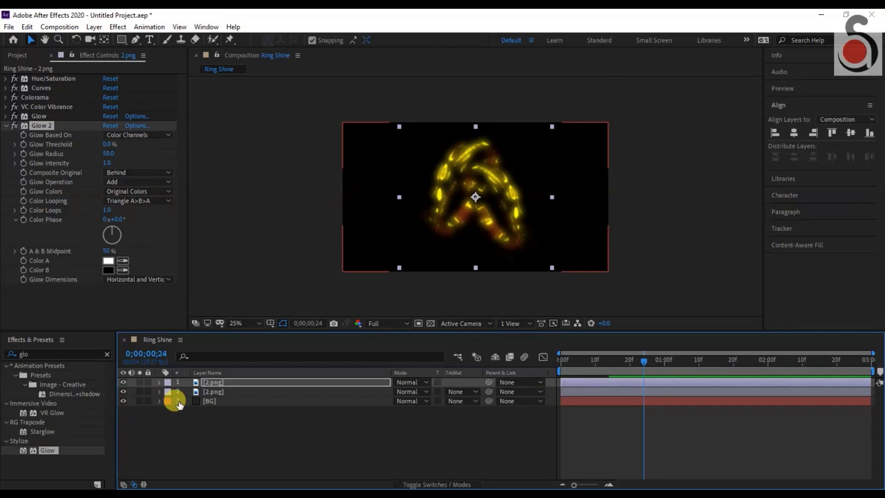
{"action": "left_click", "coordinate": [403, 381]}
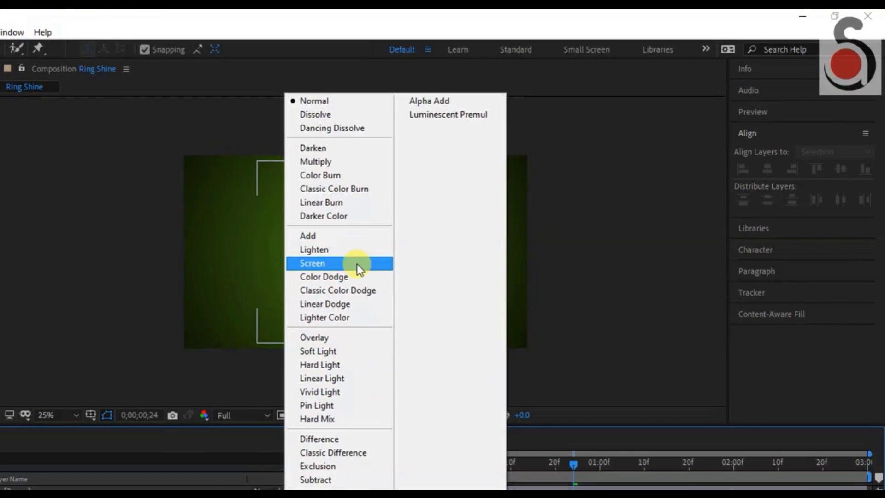
{"action": "left_click", "coordinate": [422, 213]}
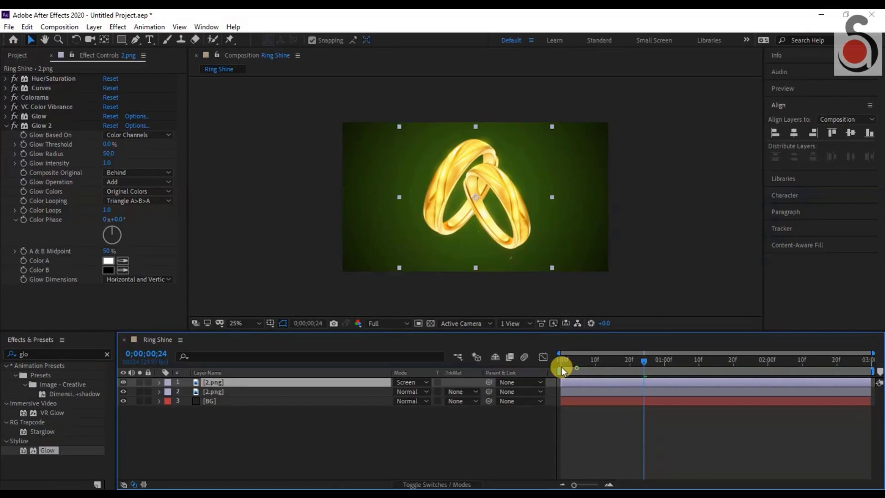
{"action": "left_click", "coordinate": [534, 394]}
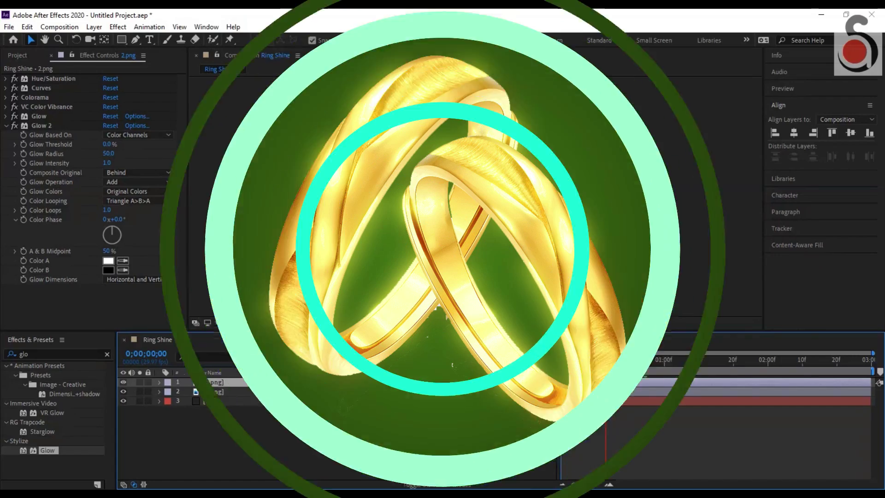